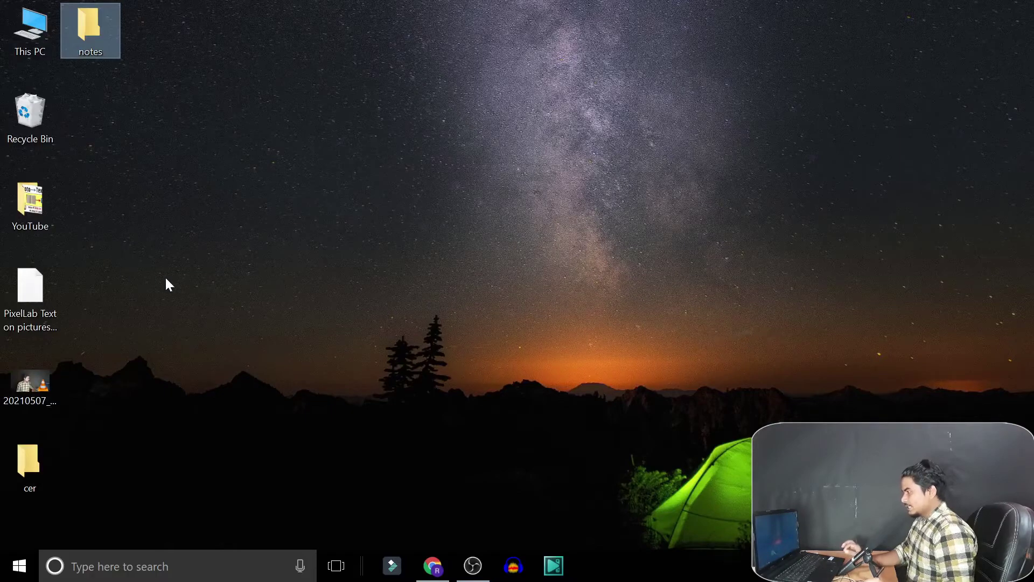
Launch Google Chrome from the taskbar.
left_click(433, 567)
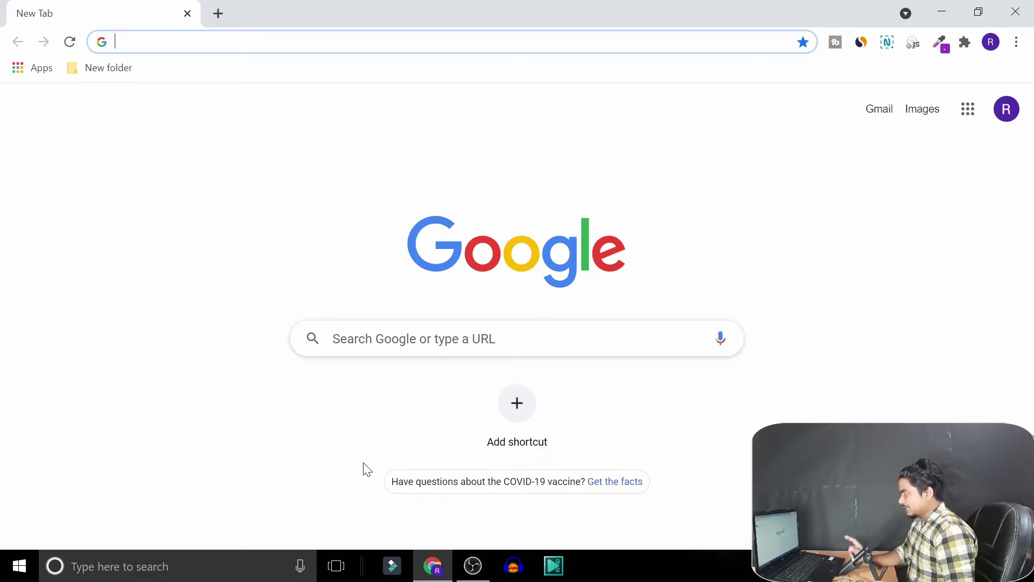
Search Google for 'hi pdf' and switch to the HiPDF homepage tab.
left_click(431, 339)
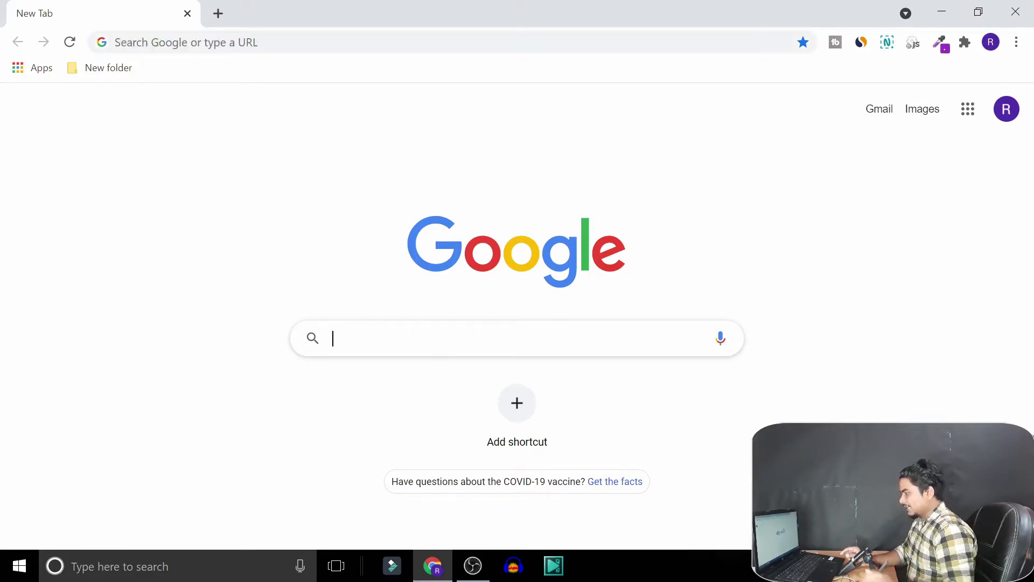
type("hi ")
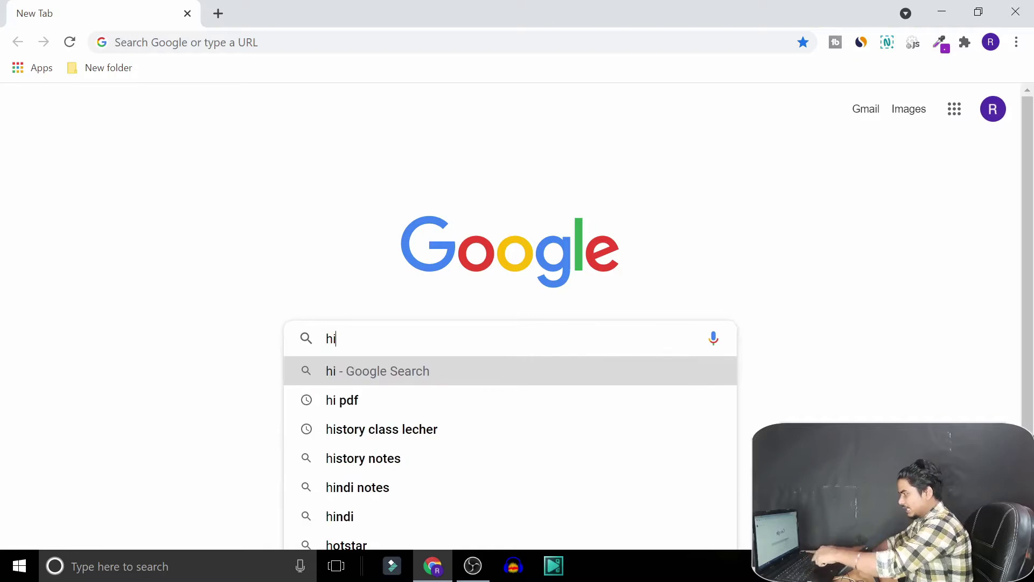
type("p")
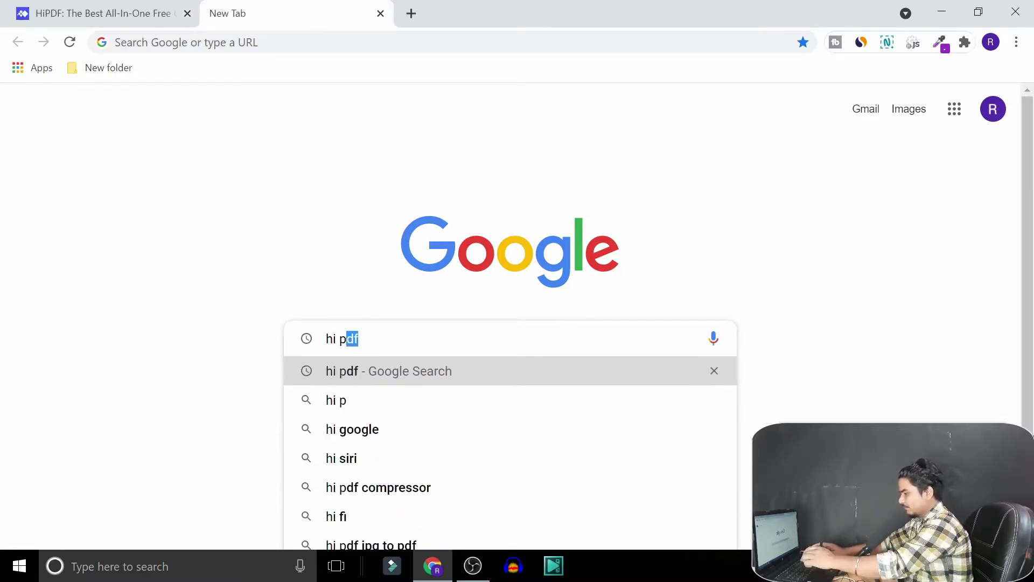
type("df")
key("Return")
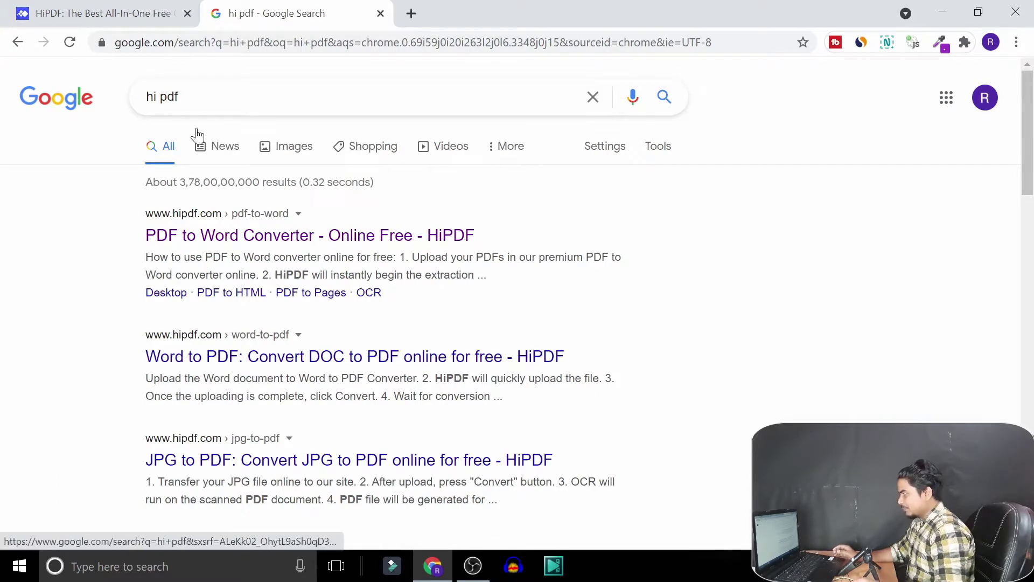
left_click(127, 16)
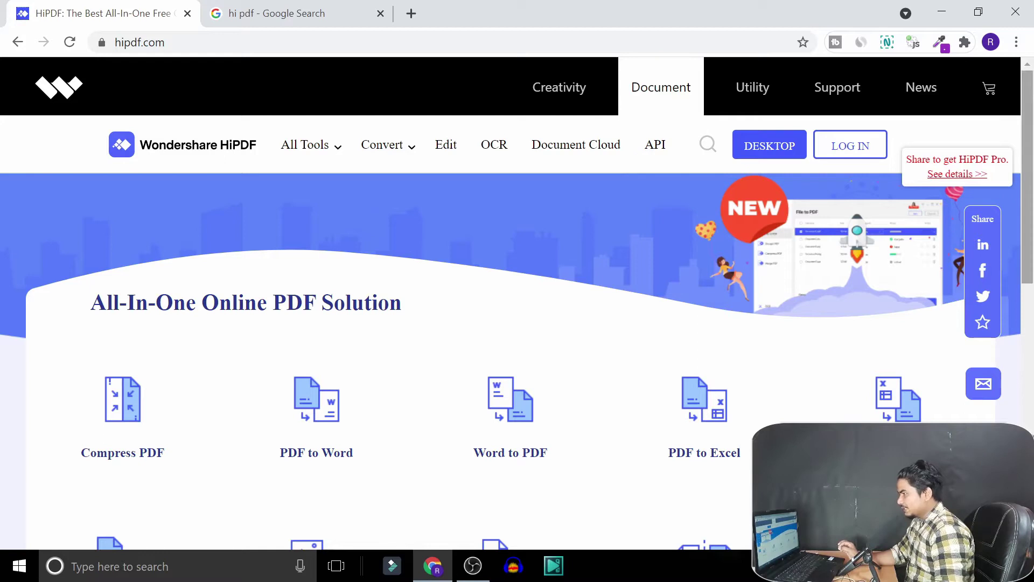
Open the Image to PDF Converter from the tool grid and dismiss the notifications prompt.
scroll(1028, 178, "down", 2)
scroll(1028, 178, "down", 1)
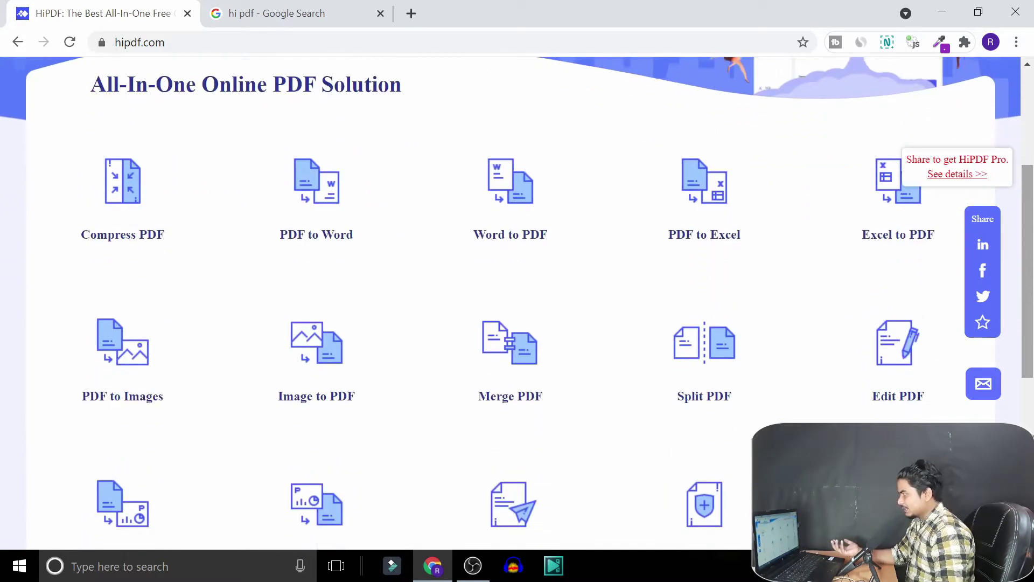
scroll(1028, 178, "down", 1)
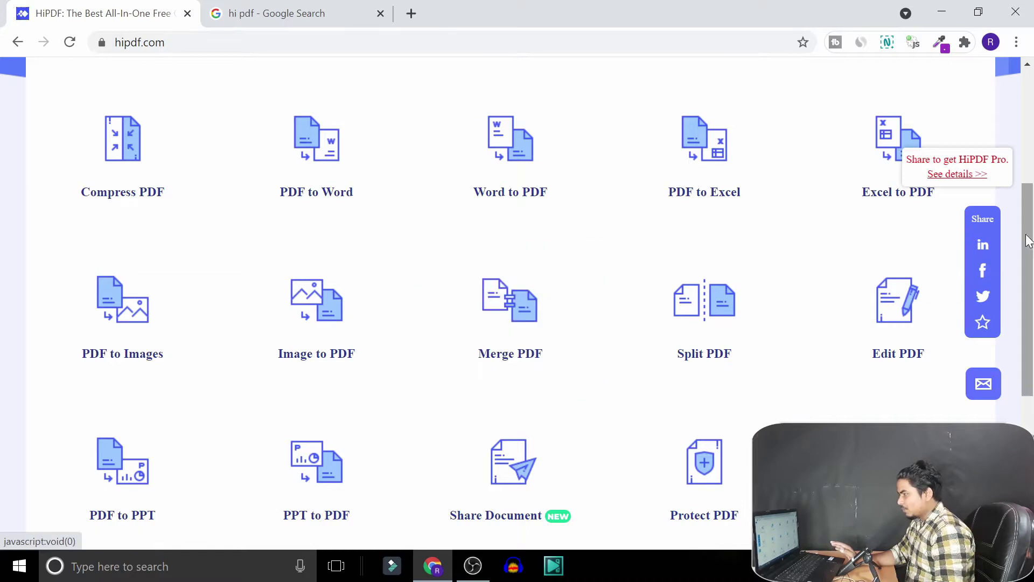
scroll(517, 302, "down", 2)
scroll(517, 302, "down", 2)
scroll(517, 302, "up", 3)
scroll(334, 363, "up", 2)
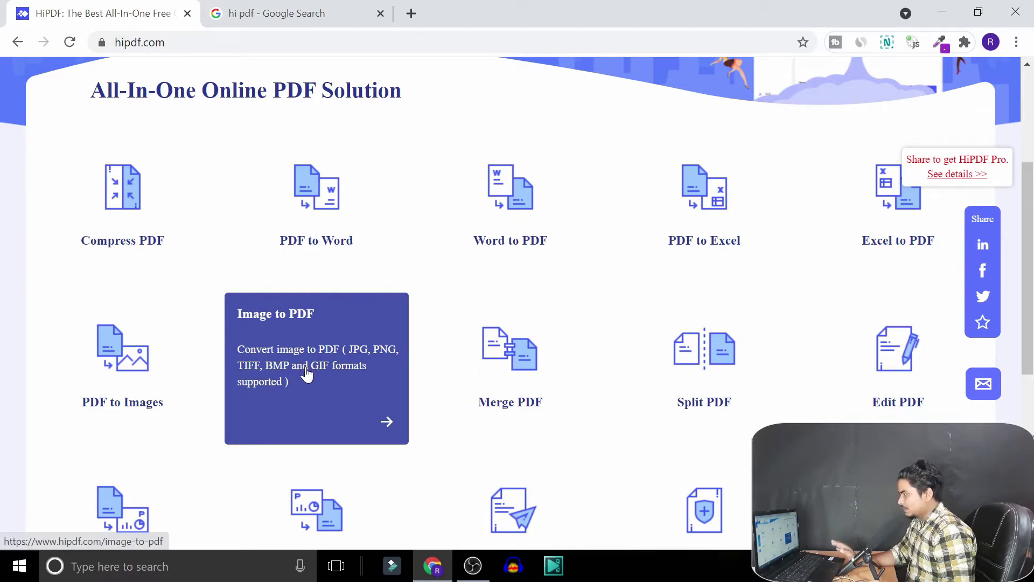
left_click(310, 371)
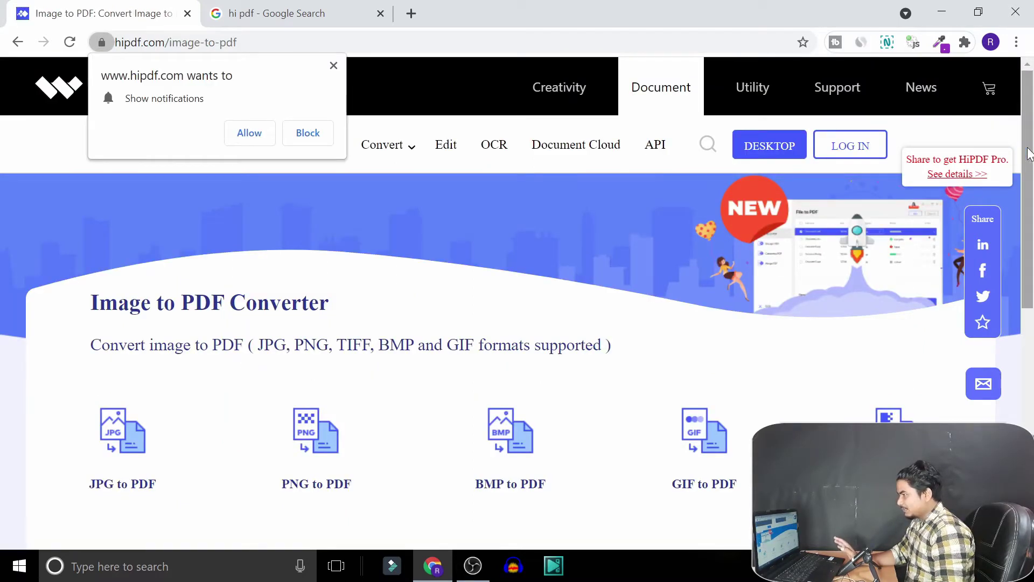
scroll(570, 157, "down", 2)
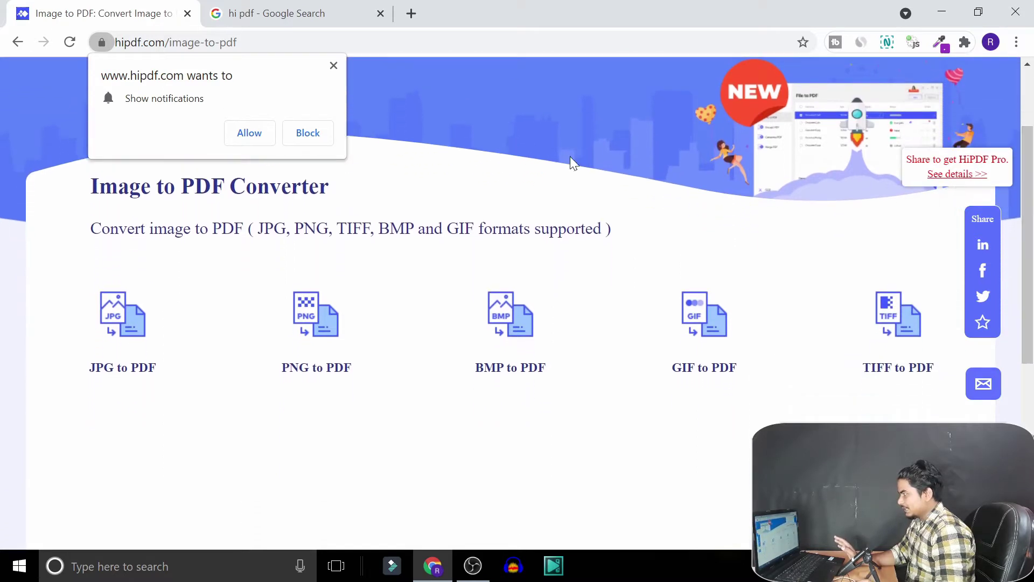
left_click(332, 70)
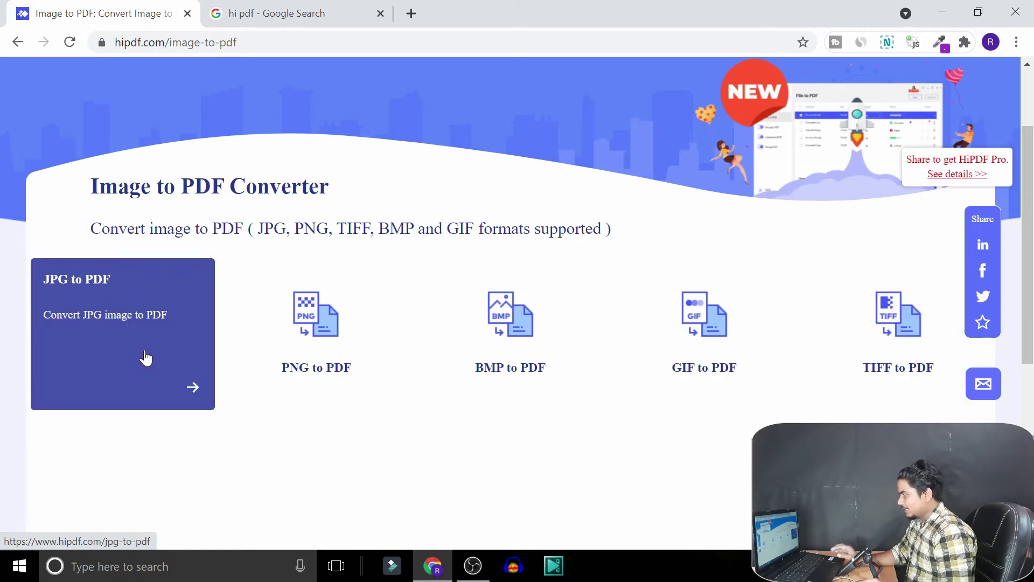
Upload all seven images from Desktop > notes into the JPG to PDF tool.
left_click(97, 325)
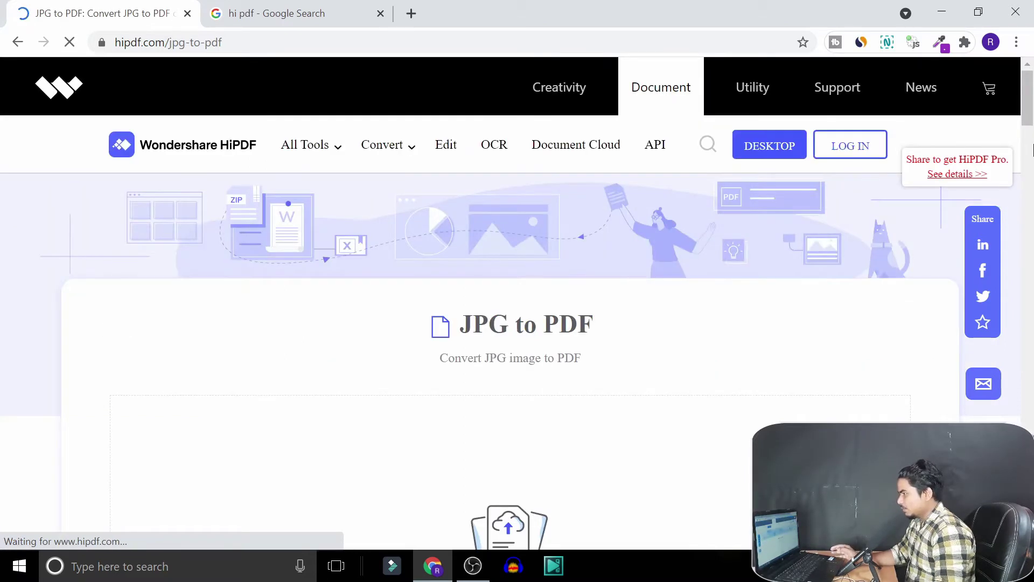
left_click_drag(1029, 110, 1029, 145)
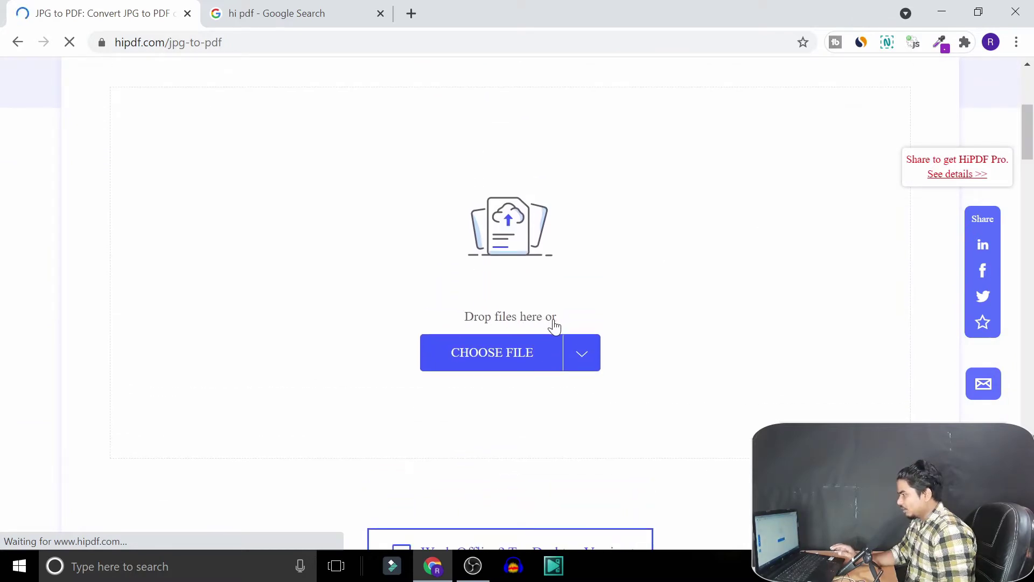
left_click(506, 357)
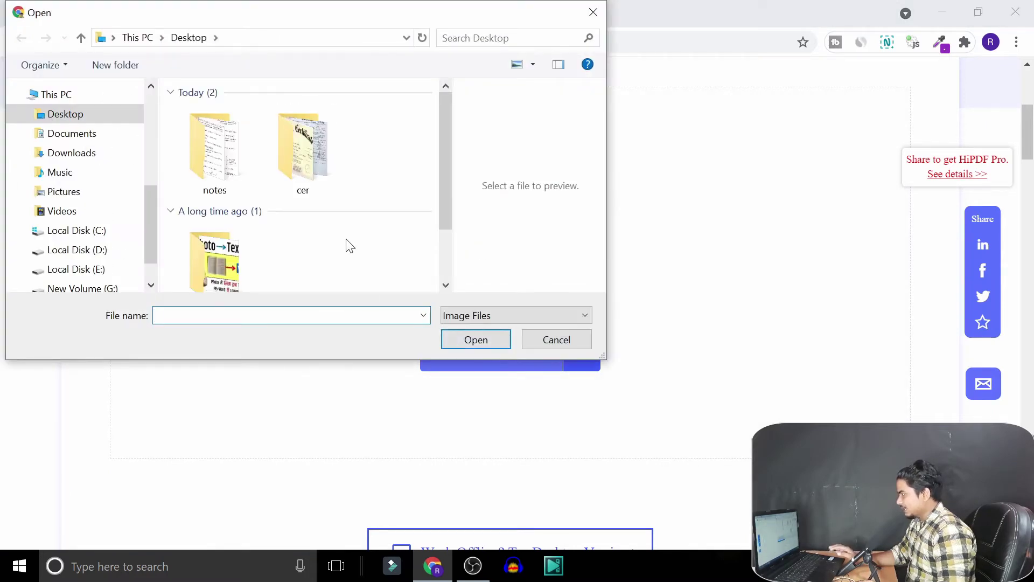
left_click(239, 158)
double_click(237, 157)
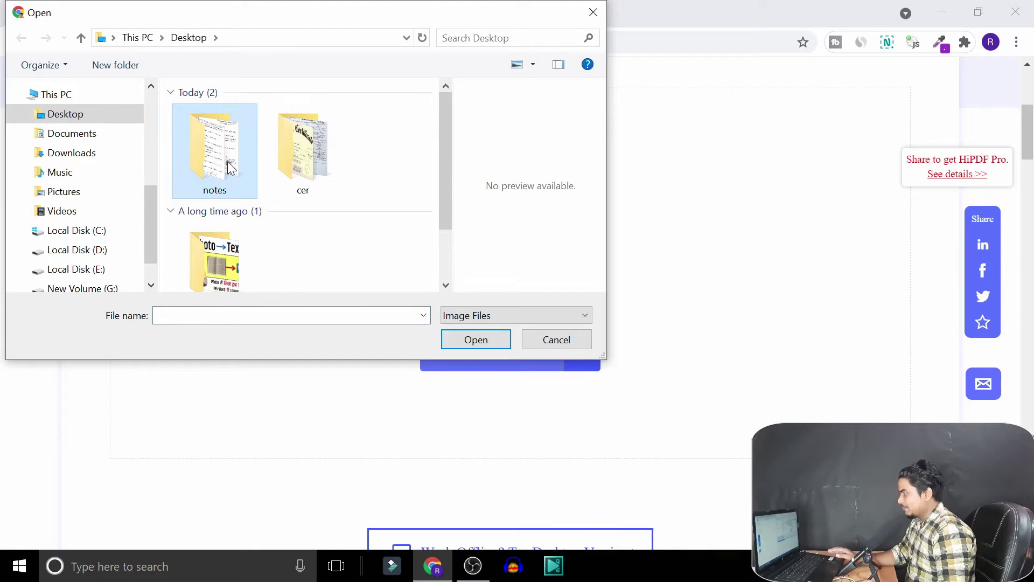
left_click(233, 144)
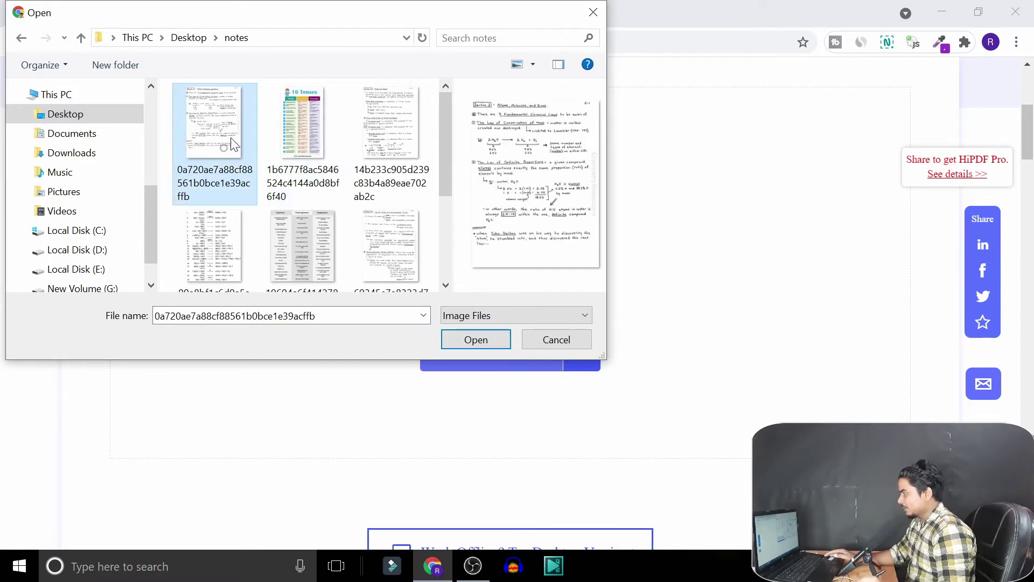
key("shift+Down")
key("shift+Down")
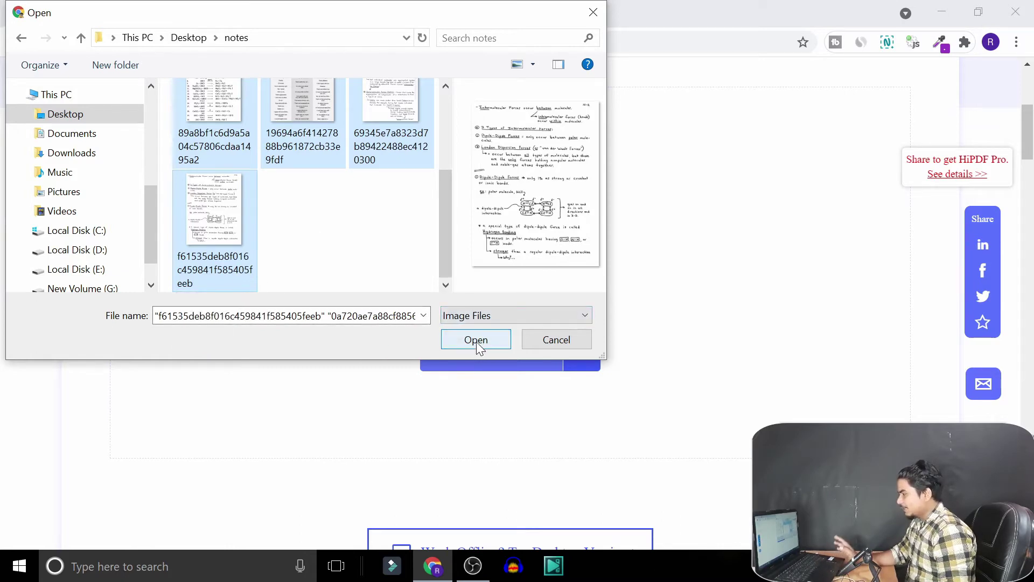
left_click(477, 341)
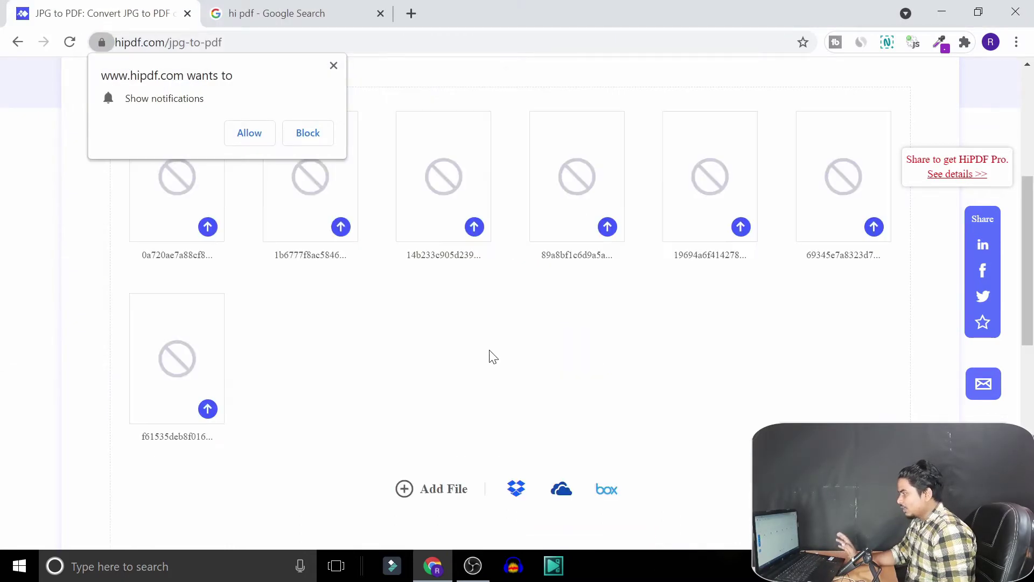
Dismiss the notification prompt and convert the seven uploaded images to PDF.
left_click(333, 66)
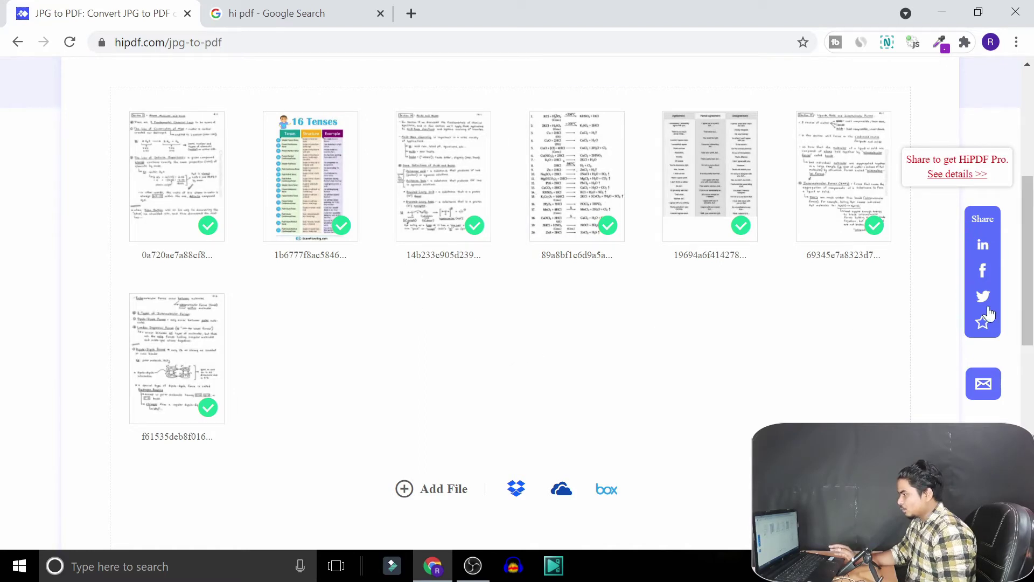
scroll(1033, 260, "down", 4)
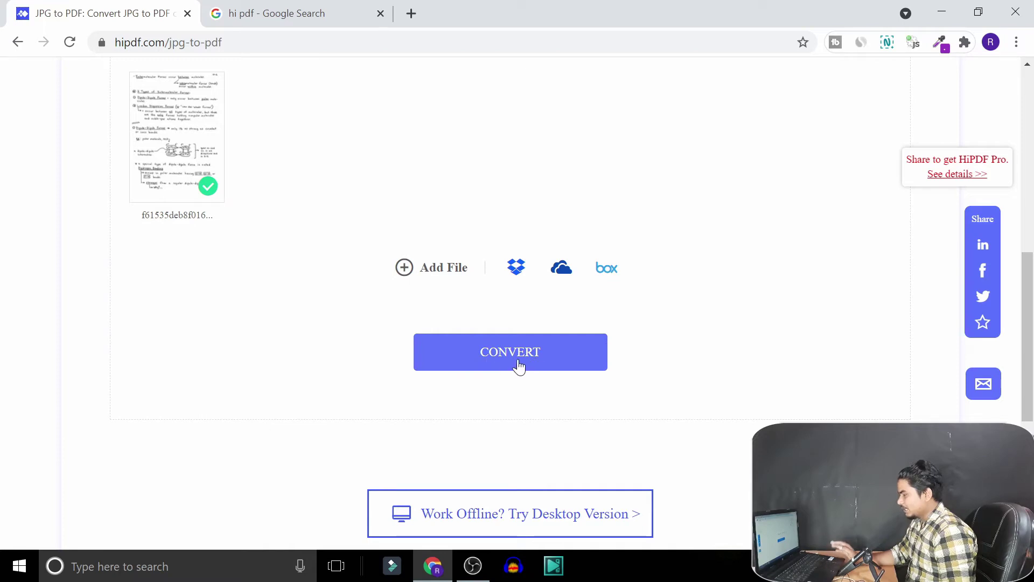
left_click(495, 358)
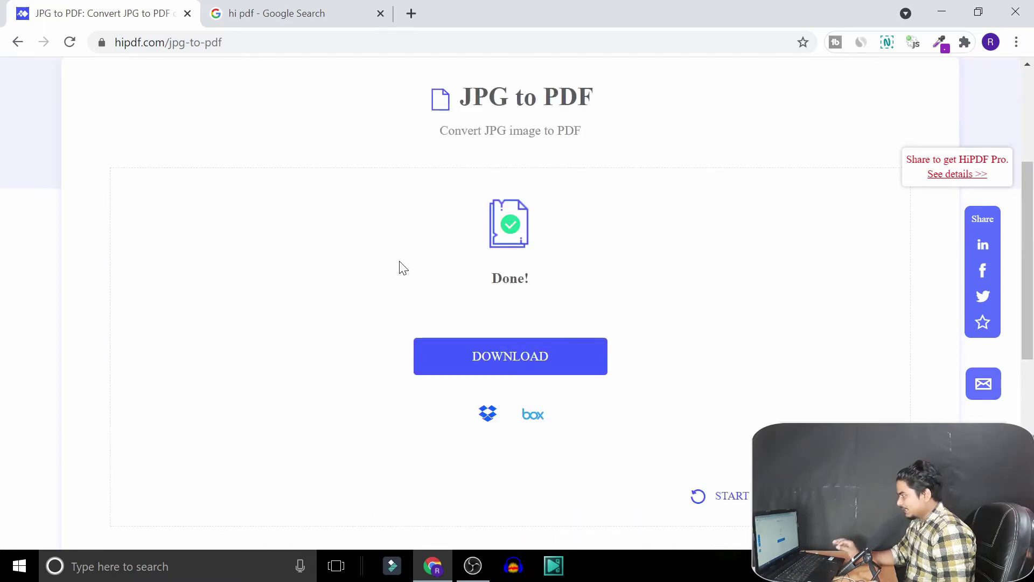
Download converted.pdf, closing the pop-up ad that blocks it.
scroll(445, 270, "up", 3)
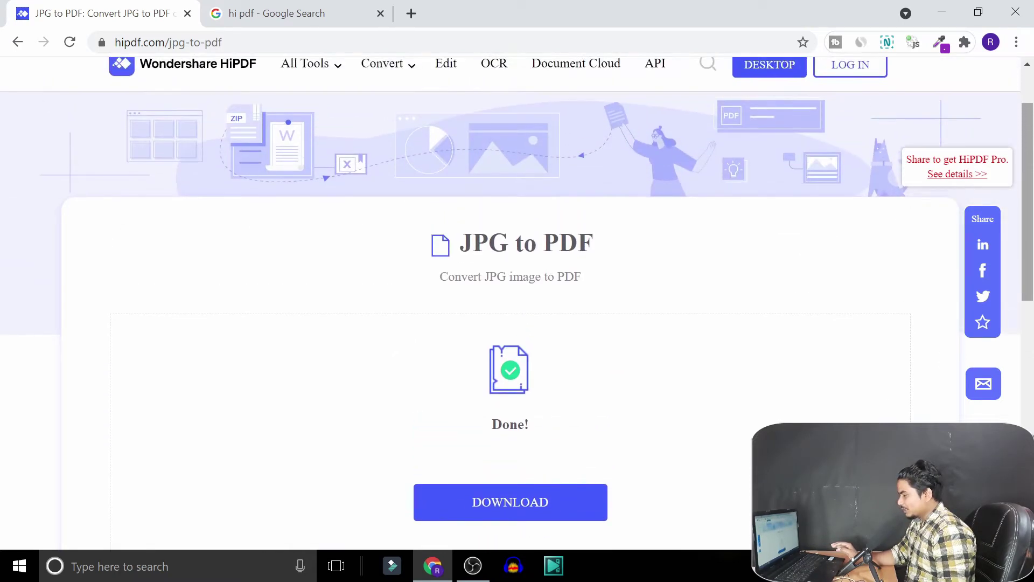
scroll(445, 270, "down", 2)
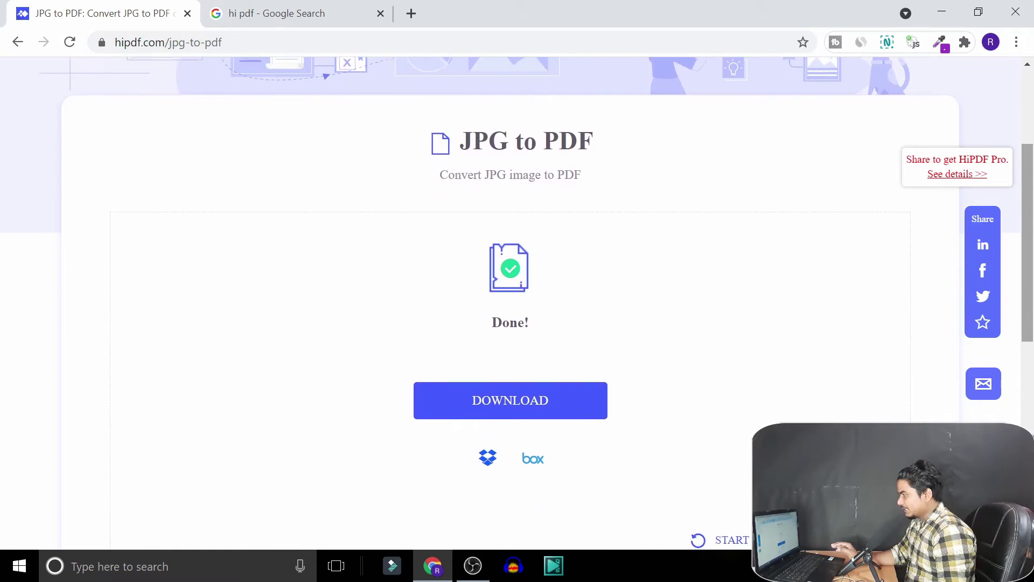
left_click(516, 396)
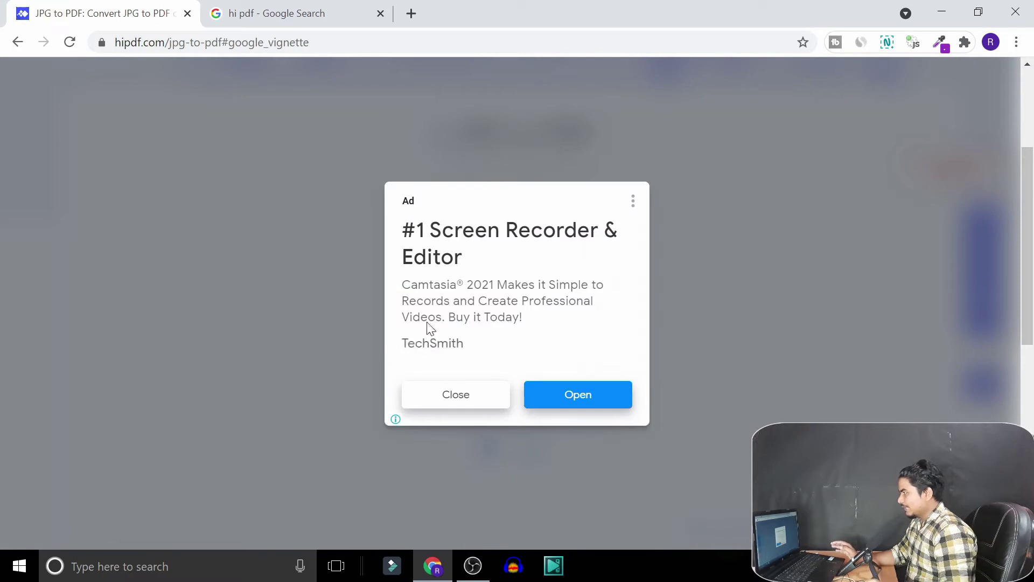
left_click(17, 43)
left_click(547, 411)
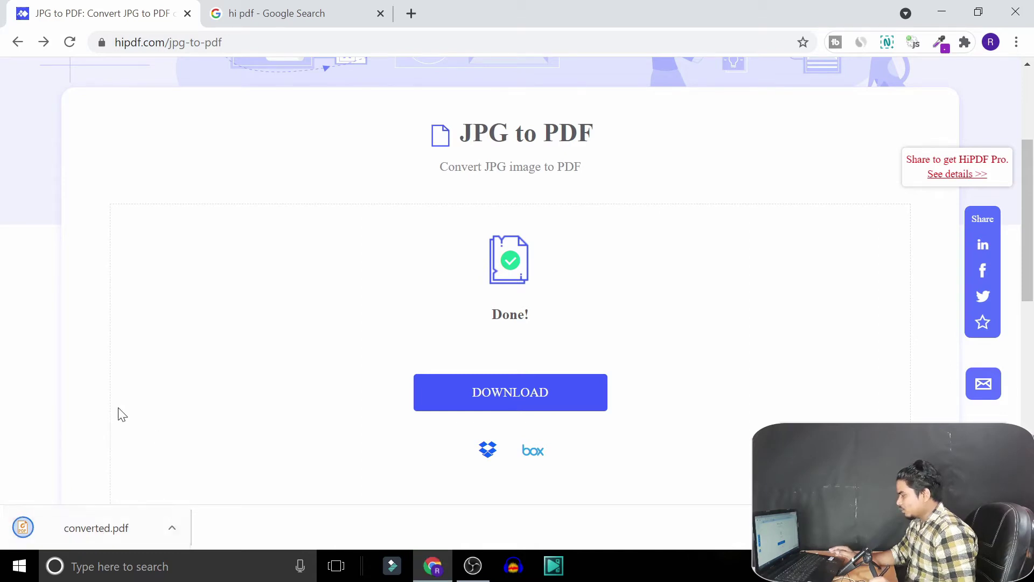
Open converted.pdf from the download shelf, scroll its 7 pages, and return to HiPDF.
left_click(89, 531)
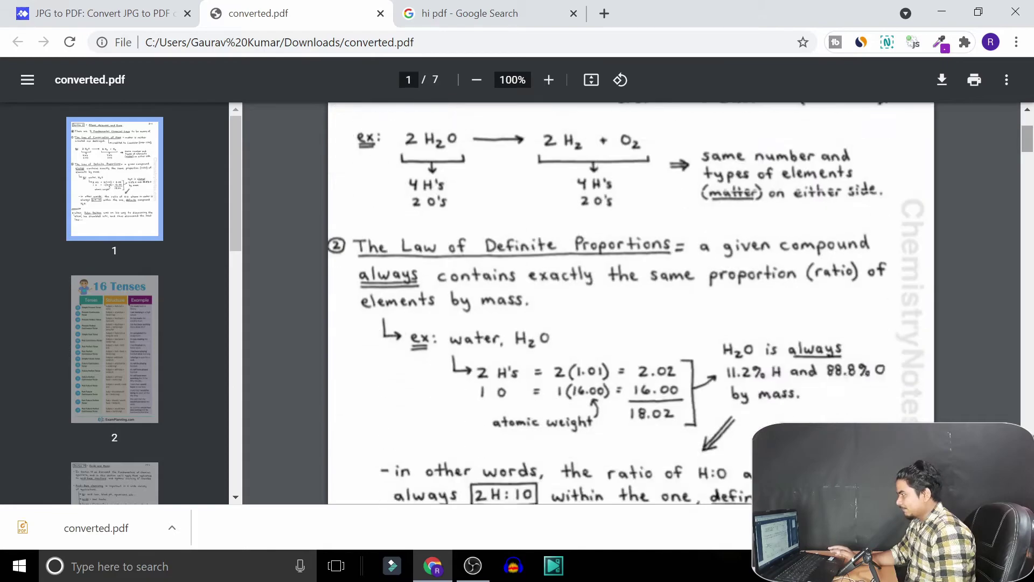
left_click_drag(1031, 139, 1027, 538)
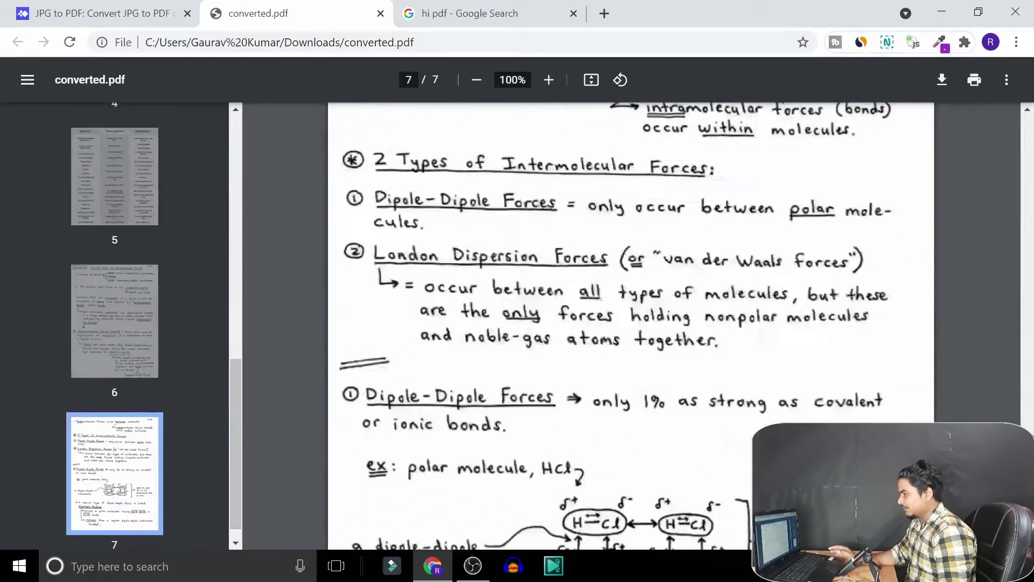
left_click(113, 19)
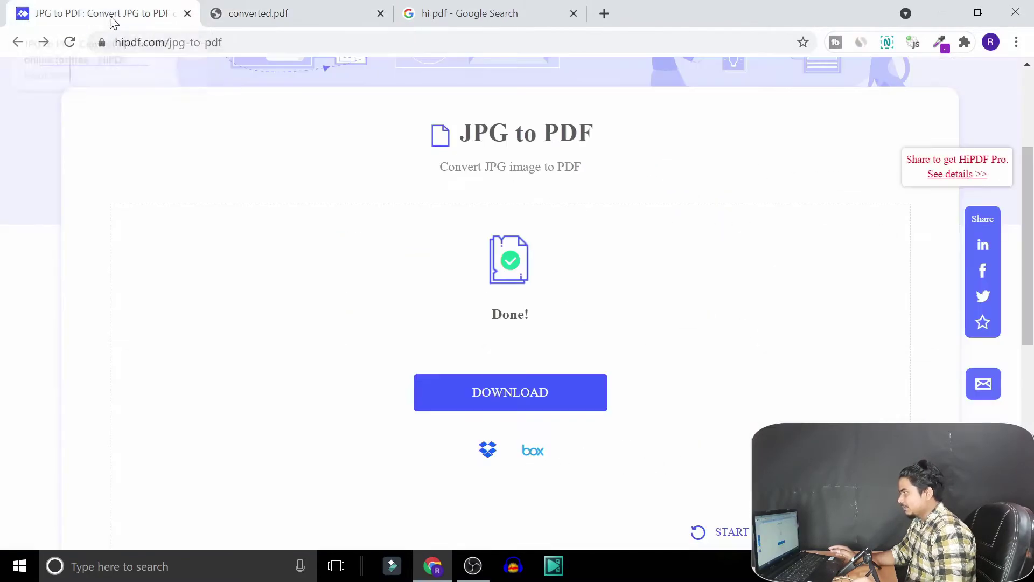
Go back to the image converters and reopen the JPG to PDF tool.
left_click(18, 42)
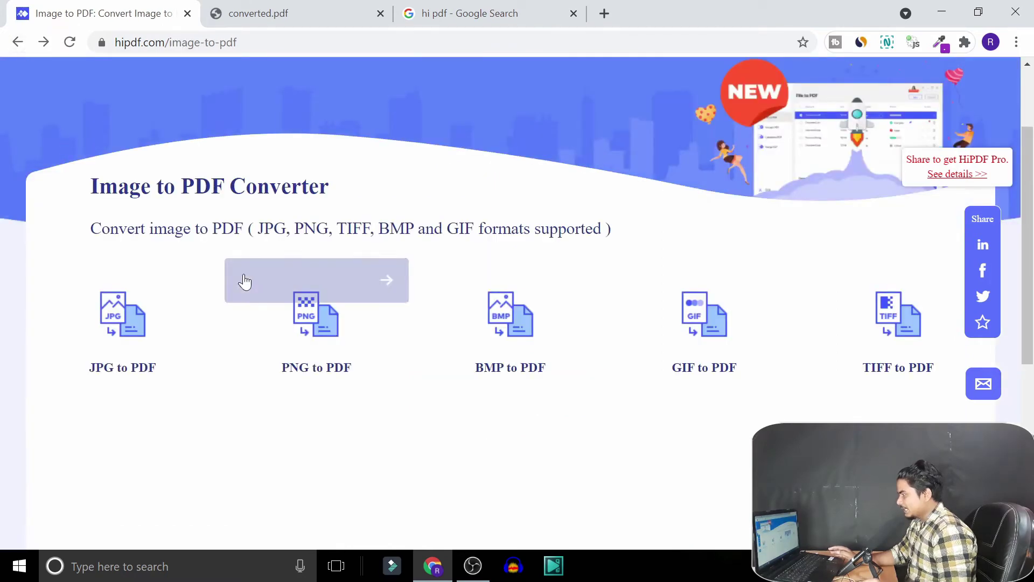
mouse_move(122, 327)
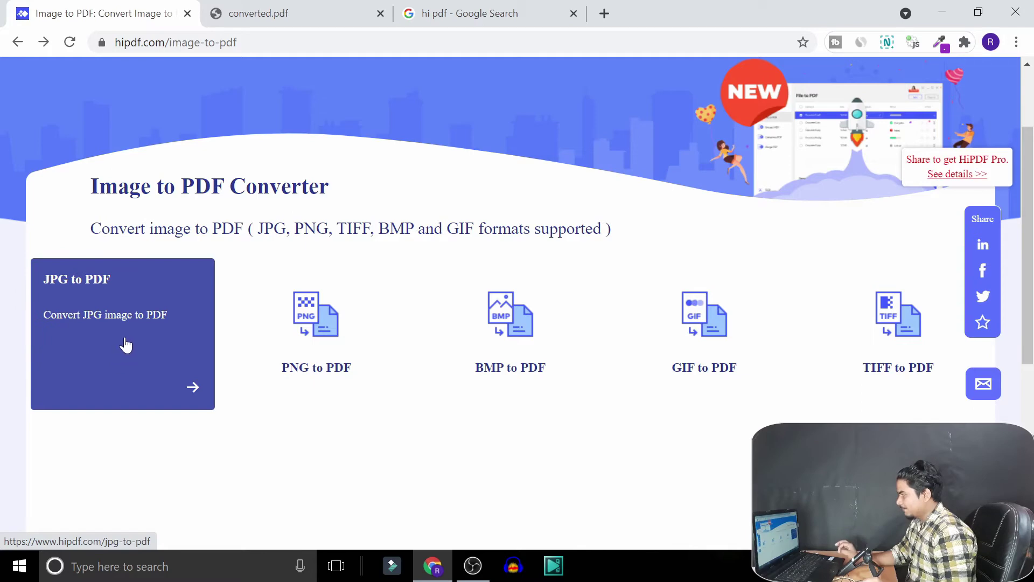
left_click(125, 344)
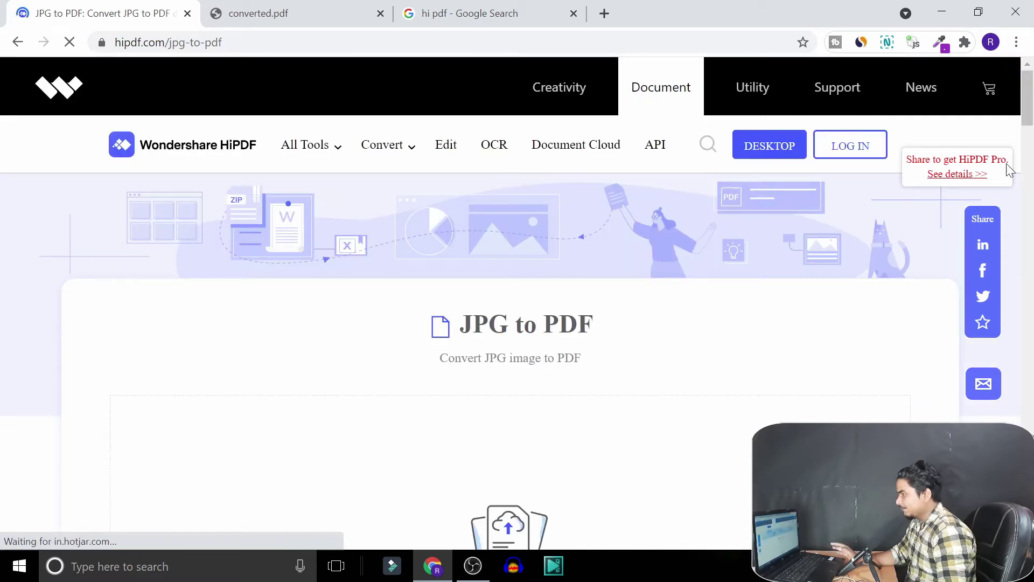
scroll(1010, 169, "down", 5)
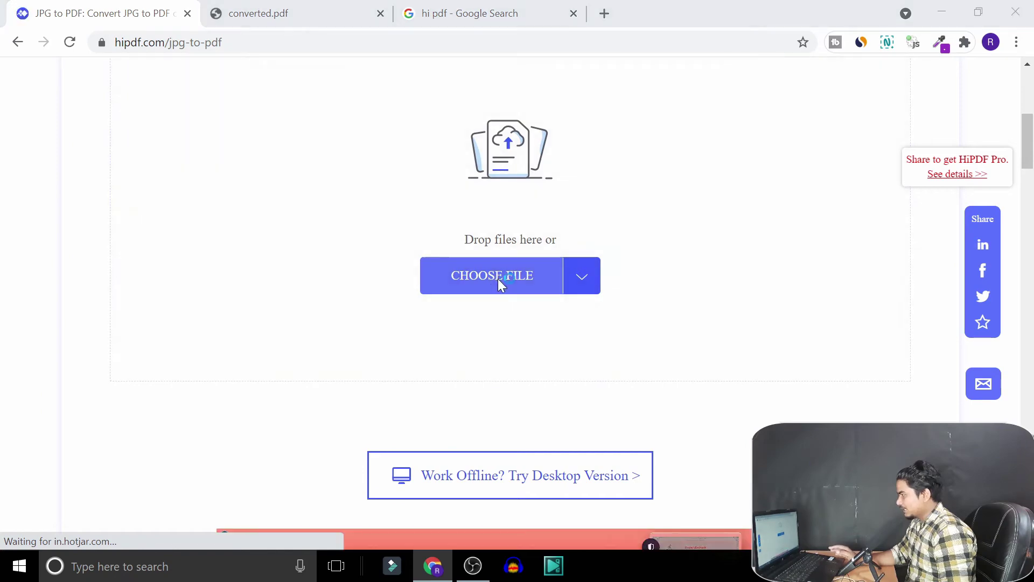
Upload all five certificate images from the Desktop cer folder.
left_click(497, 278)
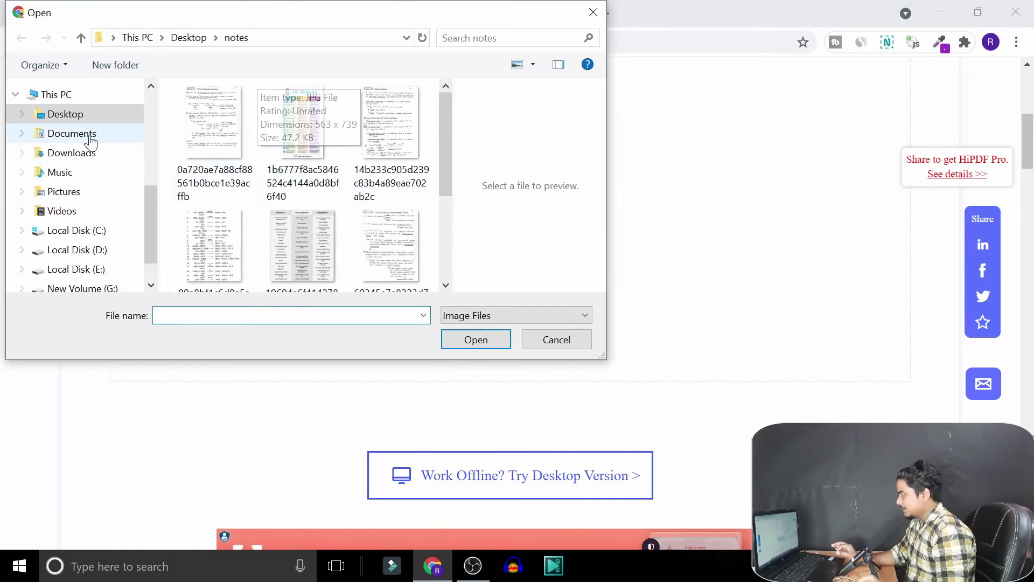
left_click(67, 113)
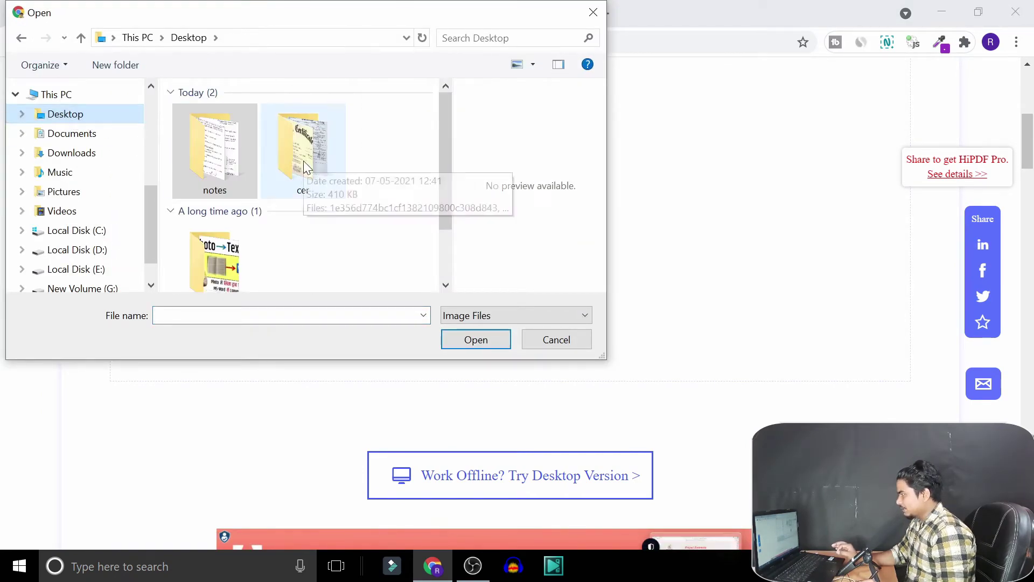
double_click(323, 160)
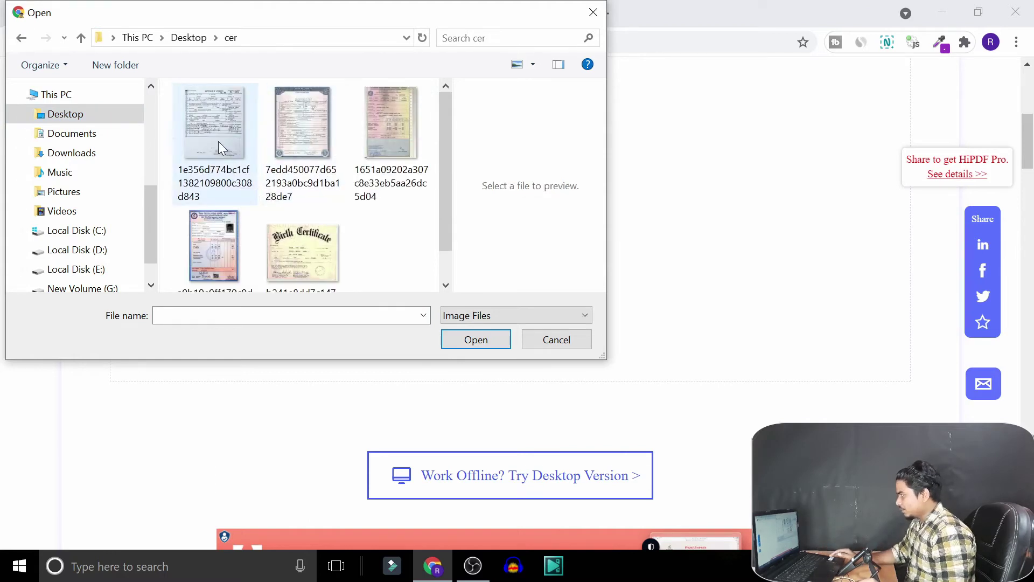
left_click(215, 186)
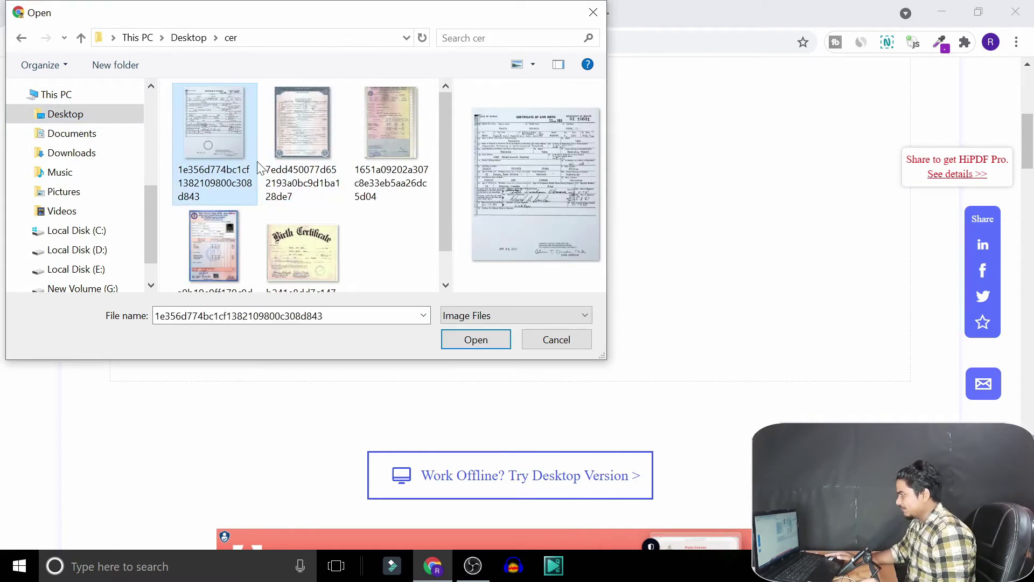
left_click(289, 143, "ctrl")
left_click(374, 140, "ctrl")
left_click(288, 254, "ctrl")
left_click(218, 237, "ctrl")
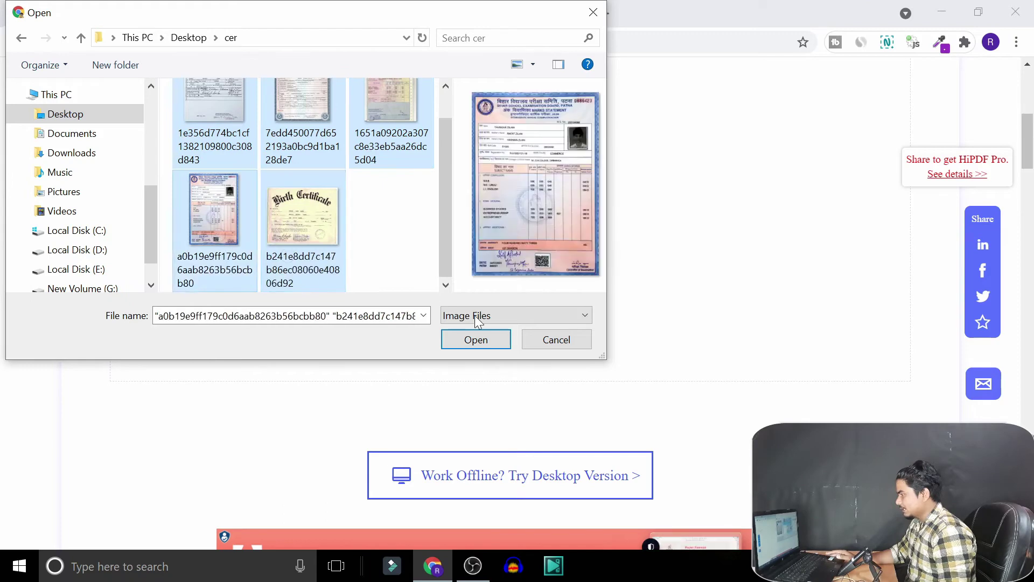
left_click(474, 342)
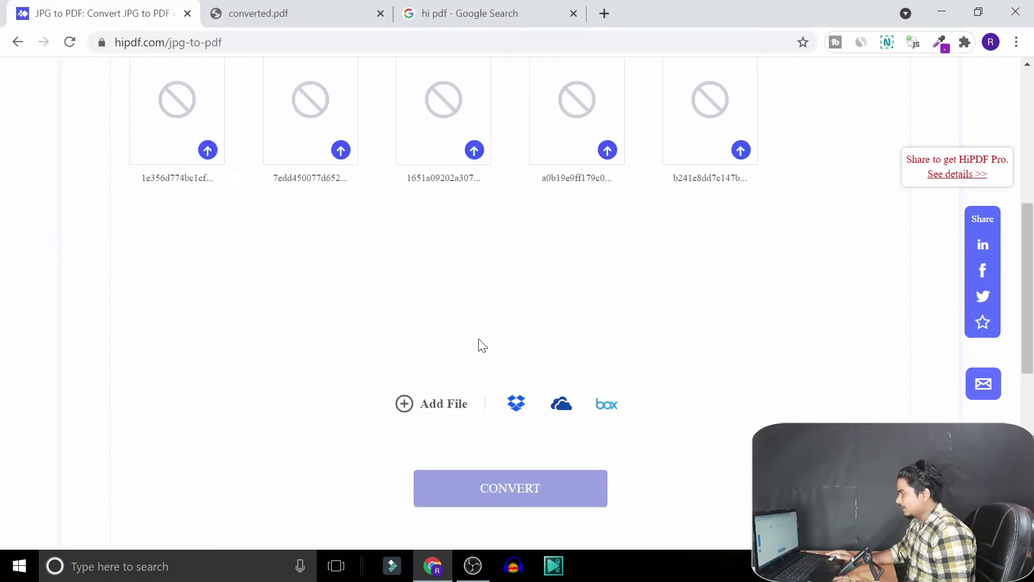
Convert the five certificate images into a single PDF.
scroll(480, 345, "down", 2)
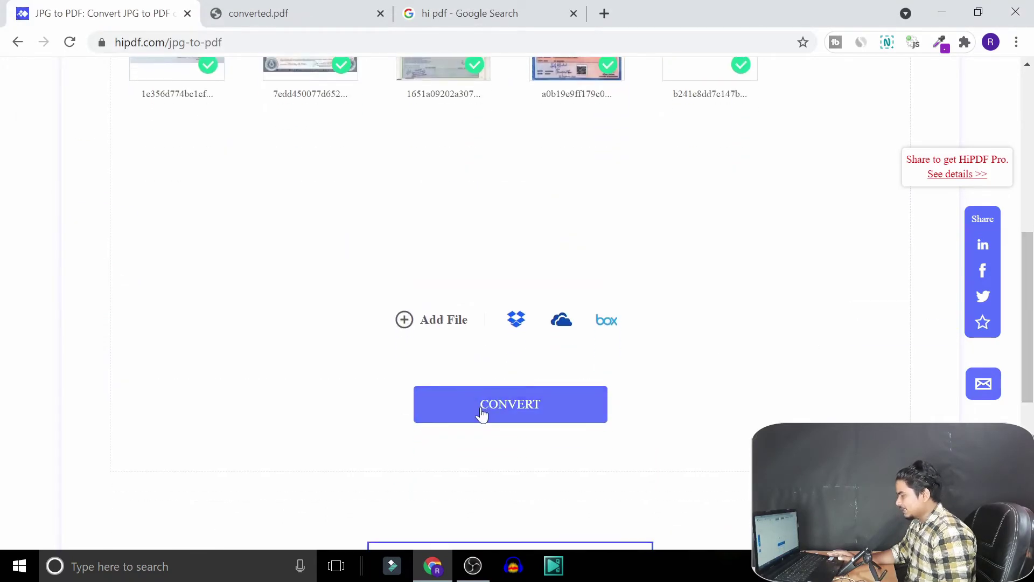
left_click(518, 416)
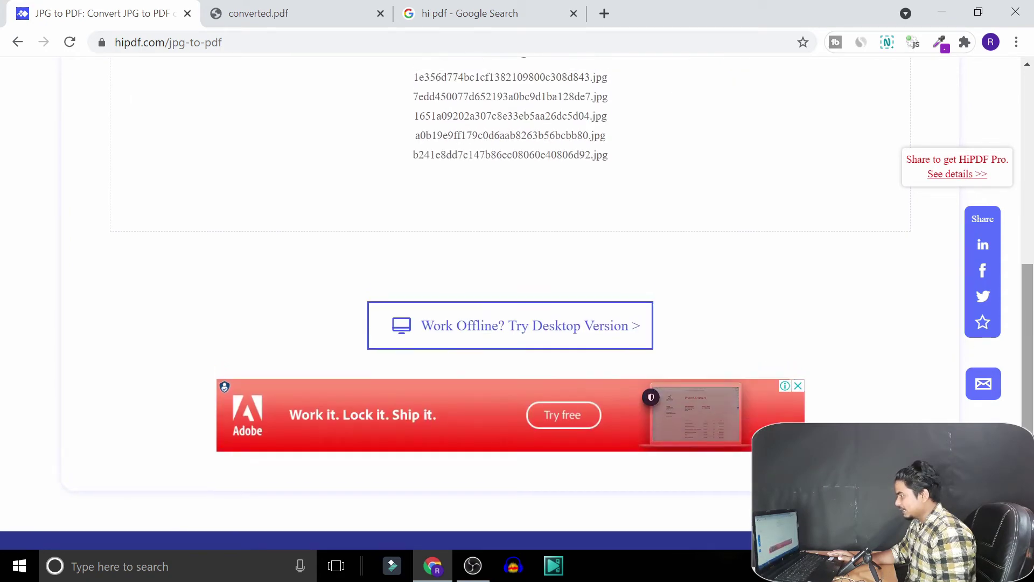
scroll(598, 209, "down", 3)
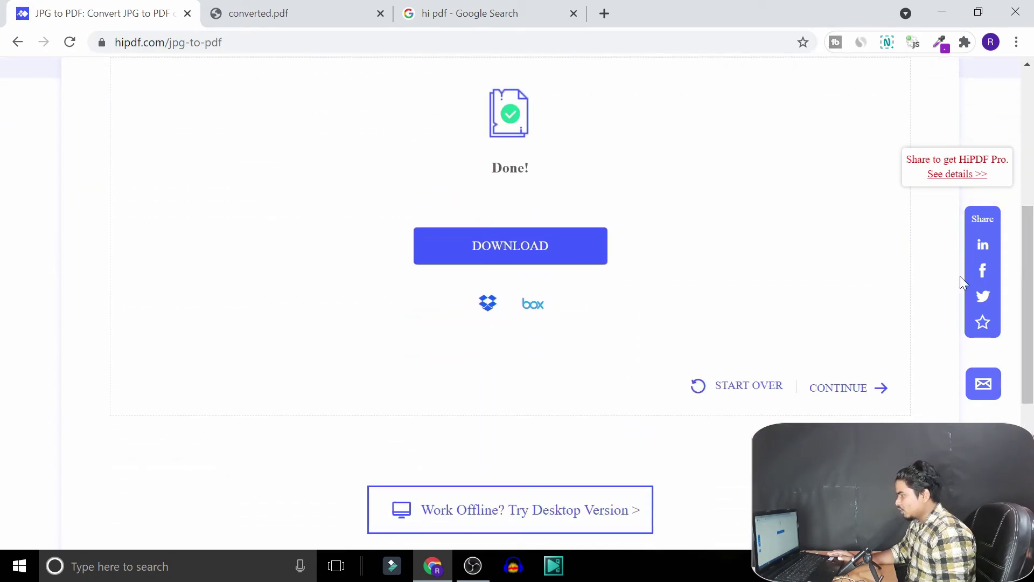
scroll(961, 279, "up", 1)
Download converted (1).pdf and open it in Foxit Reader from its folder.
left_click(495, 318)
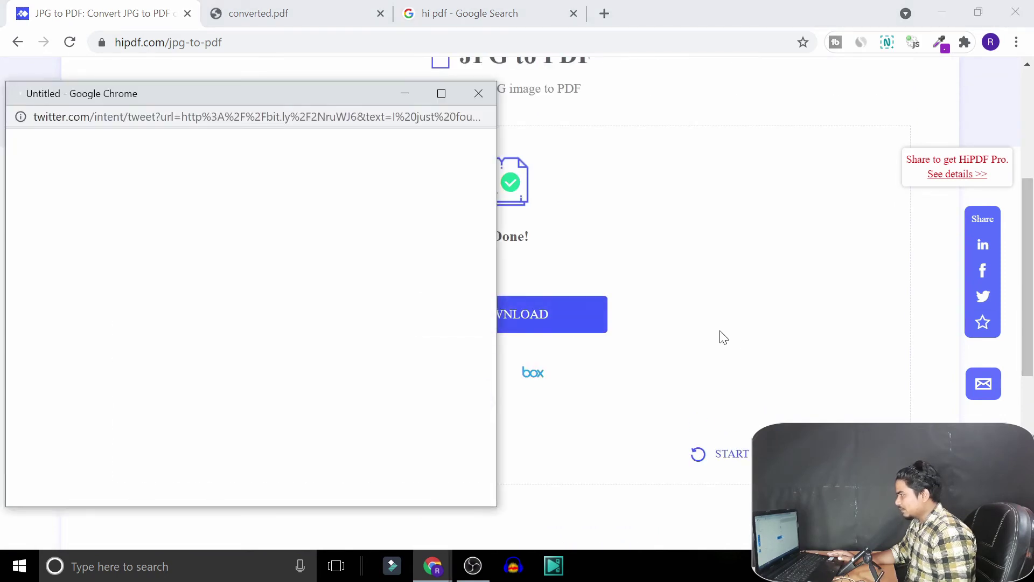
left_click(479, 94)
left_click(565, 319)
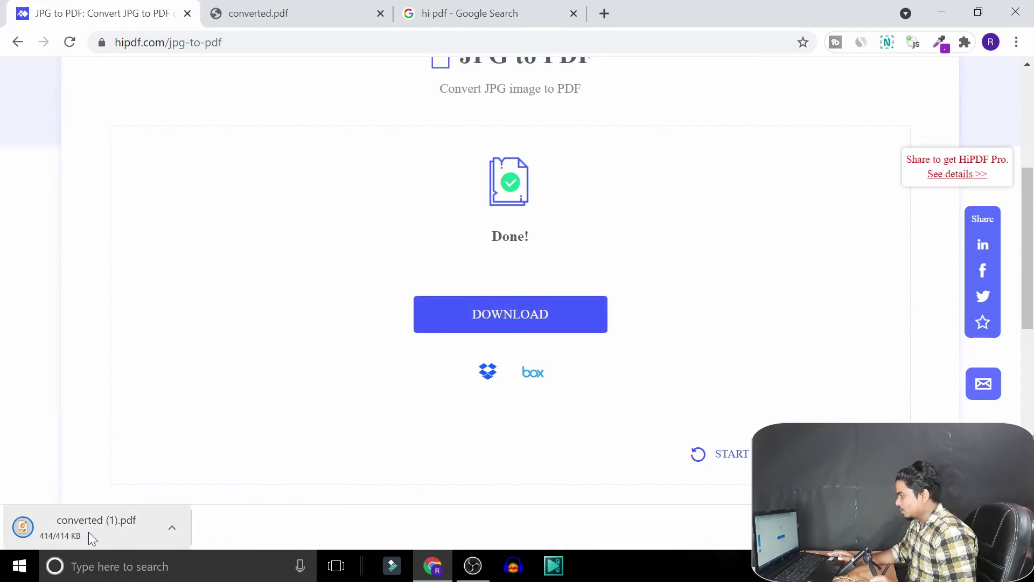
left_click(89, 531)
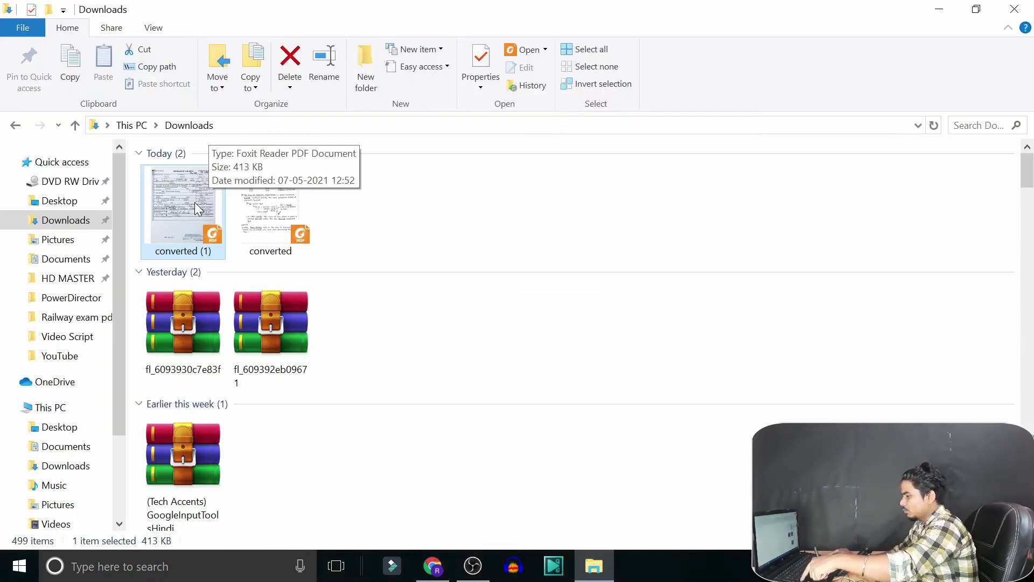
double_click(195, 202)
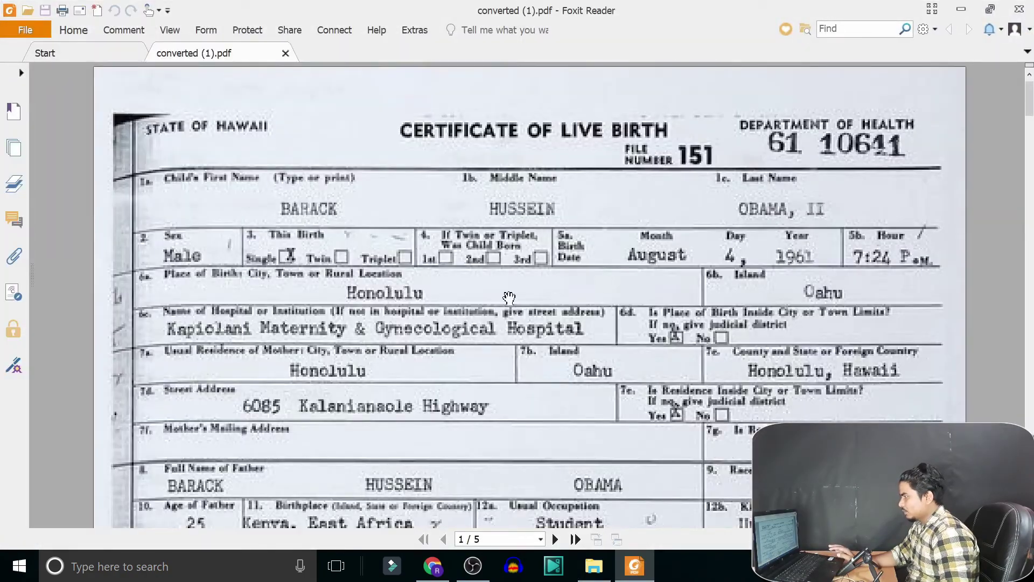
Scroll through converted (1).pdf down to the Birth Certificate on page 5.
left_click_drag(1029, 114, 1026, 475)
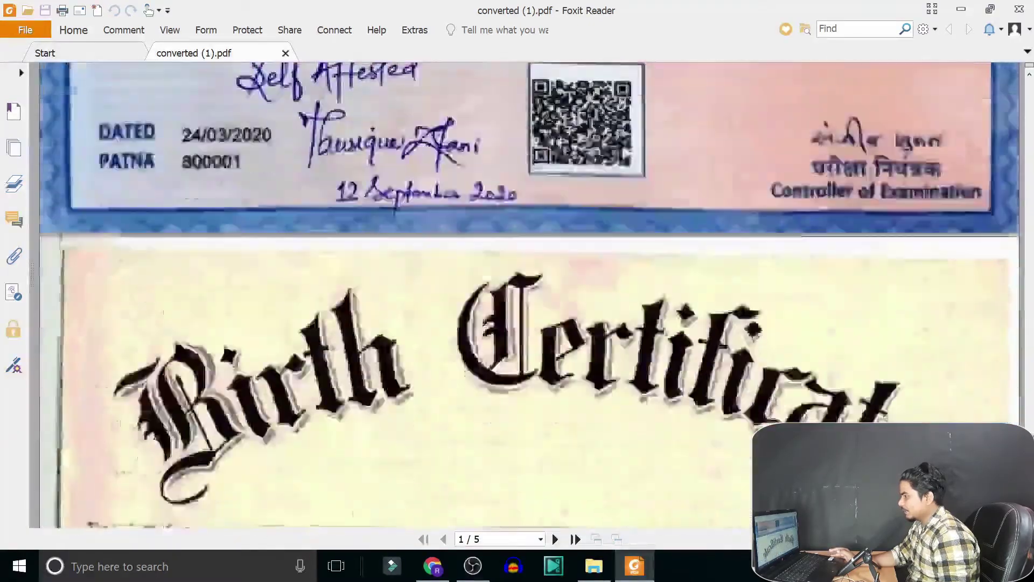
scroll(396, 296, "up", 4)
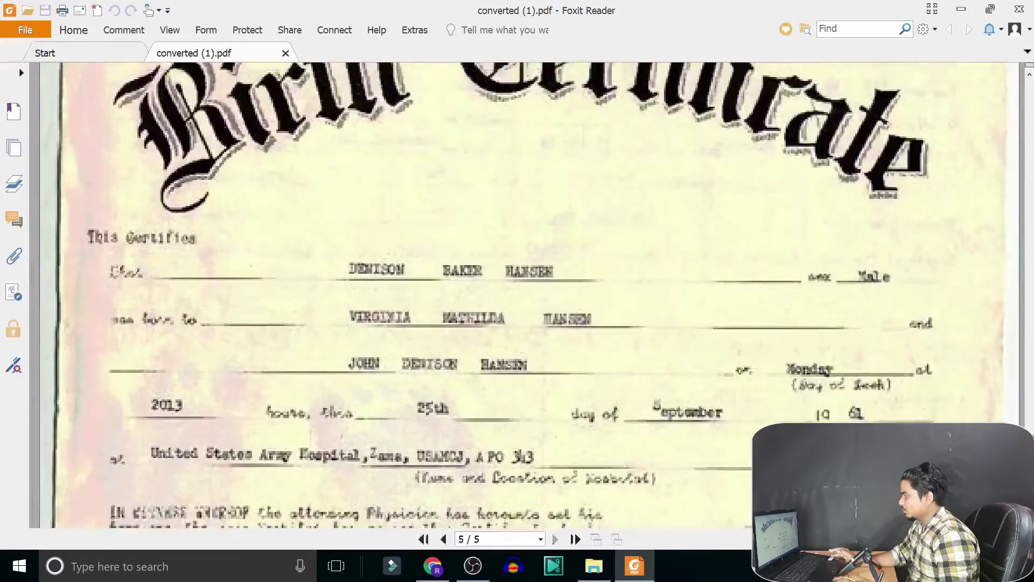